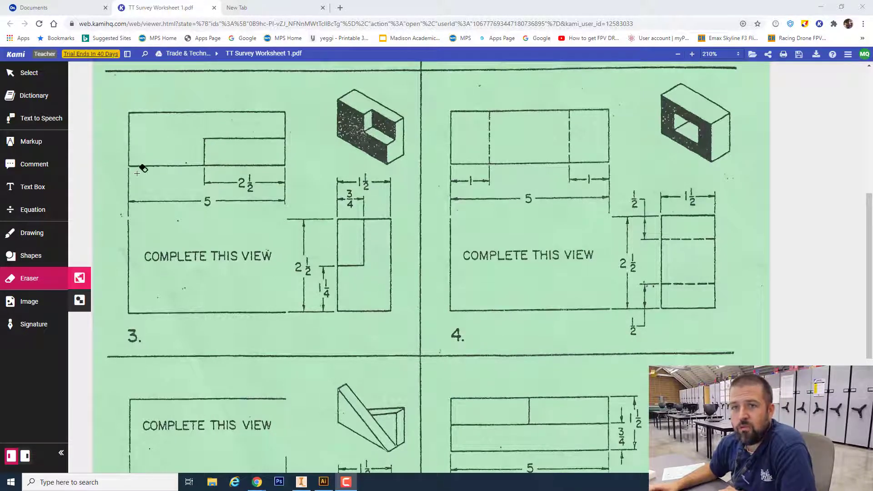
- Freehand-sketch the top, right side and notch line onto problem 3's blank view in Kami
click(29, 236)
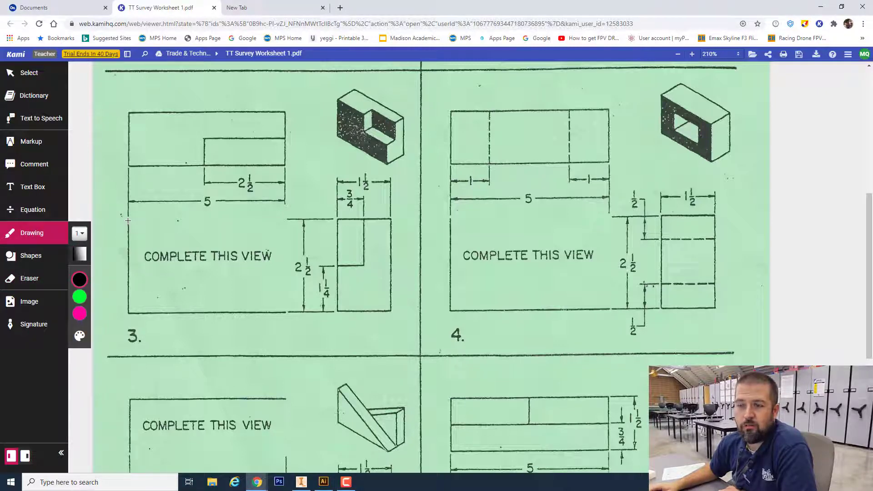
mouse_move(160, 220)
mouse_down()
mouse_move(285, 223)
mouse_move(289, 301)
mouse_up()
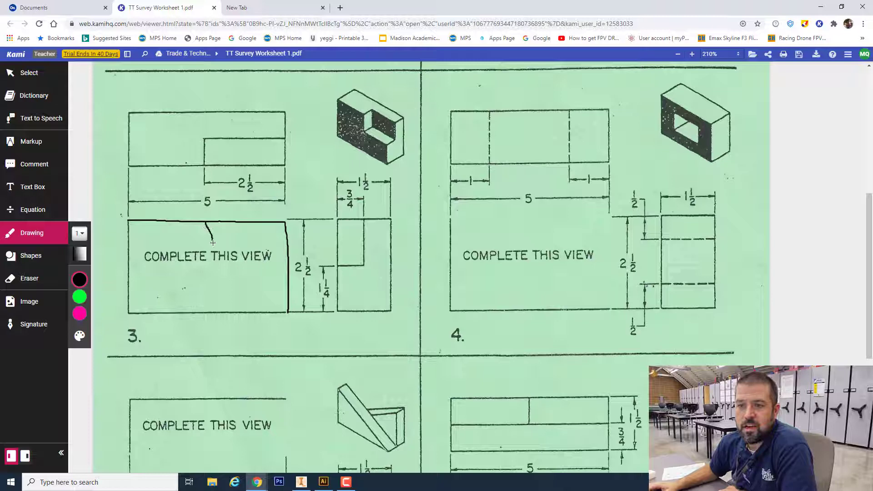
drag(215, 265, 287, 264)
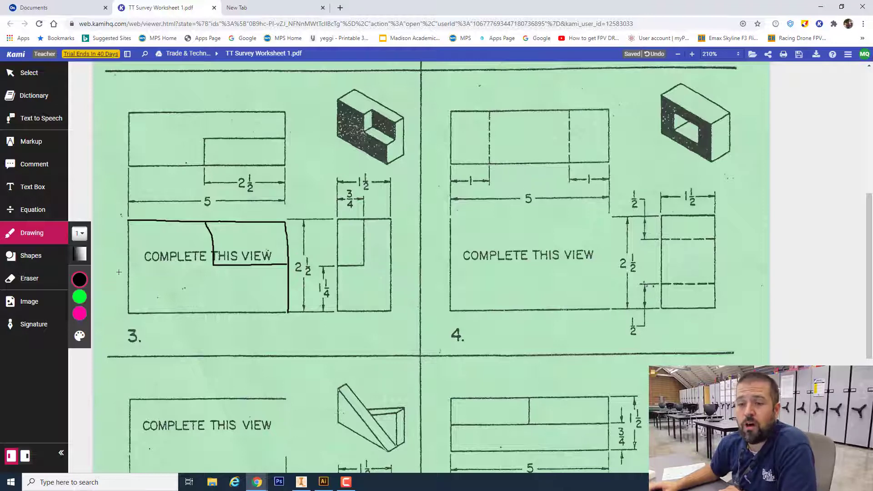
- Create a new blank Onshape document named 'Part 3'
click(26, 13)
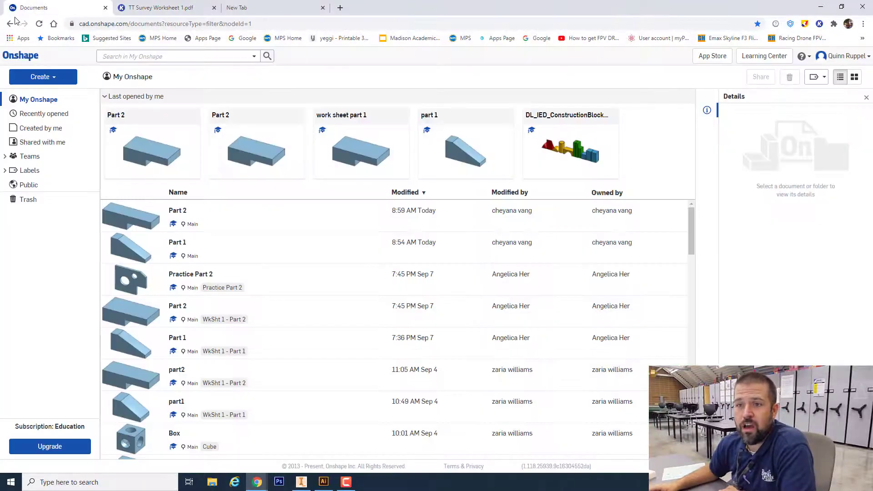
click(40, 77)
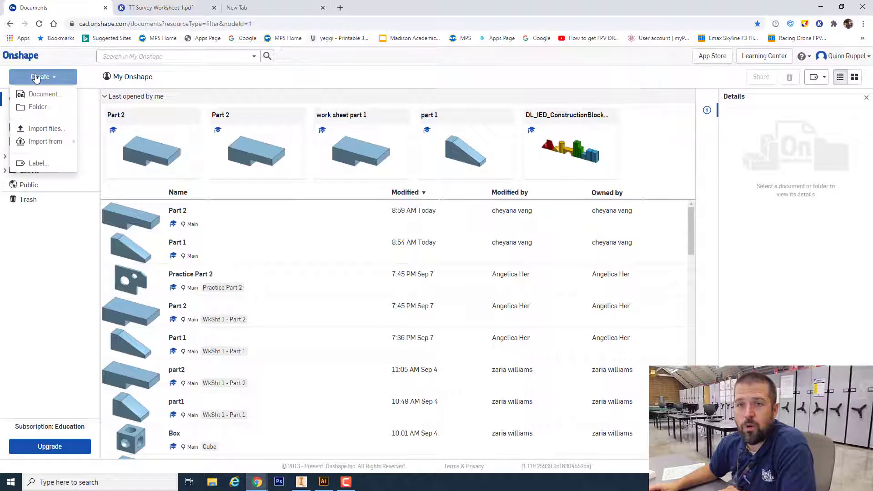
click(43, 95)
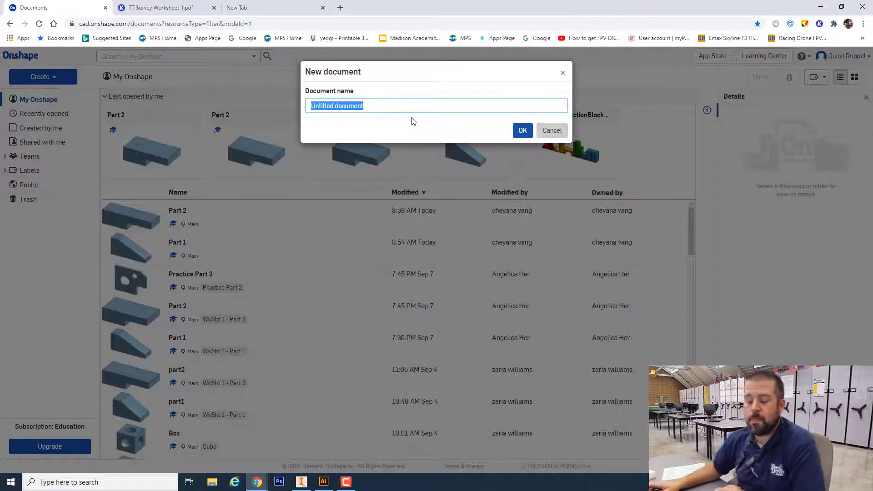
text(Part)
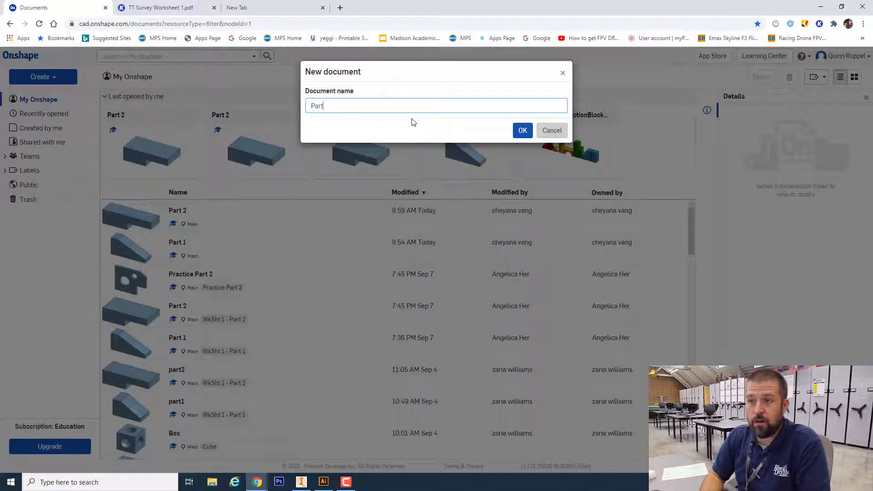
text( 3)
click(524, 131)
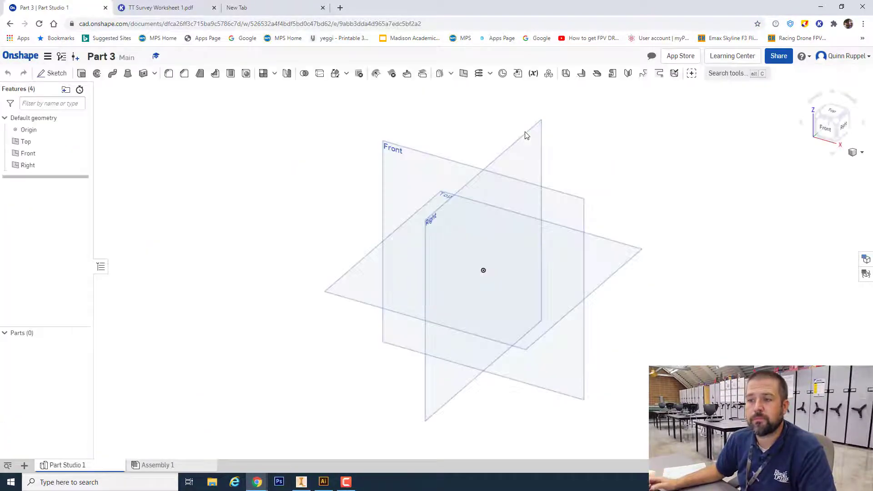
- Start a sketch on the Front plane, hide the Top, Front and Right planes, and view it from the front
click(53, 74)
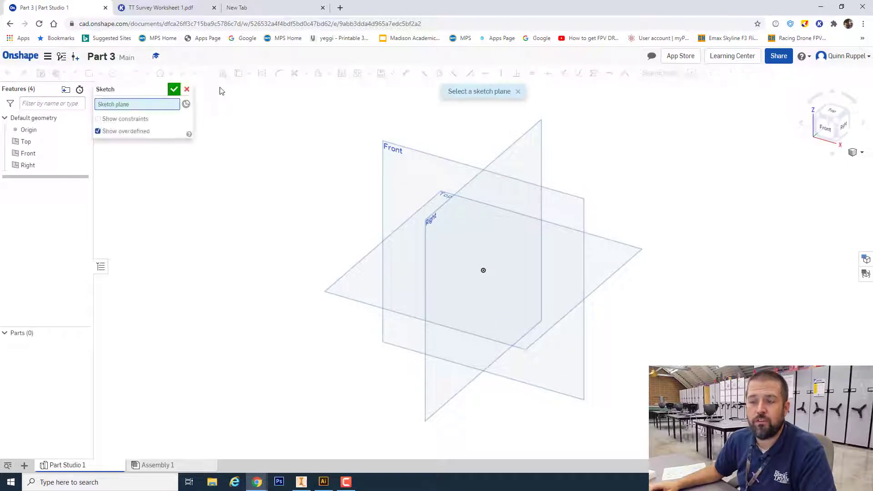
click(392, 148)
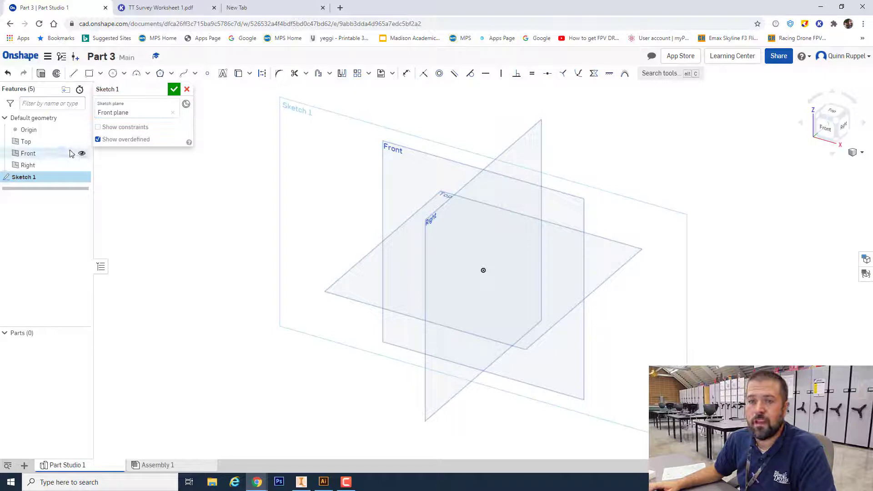
click(82, 142)
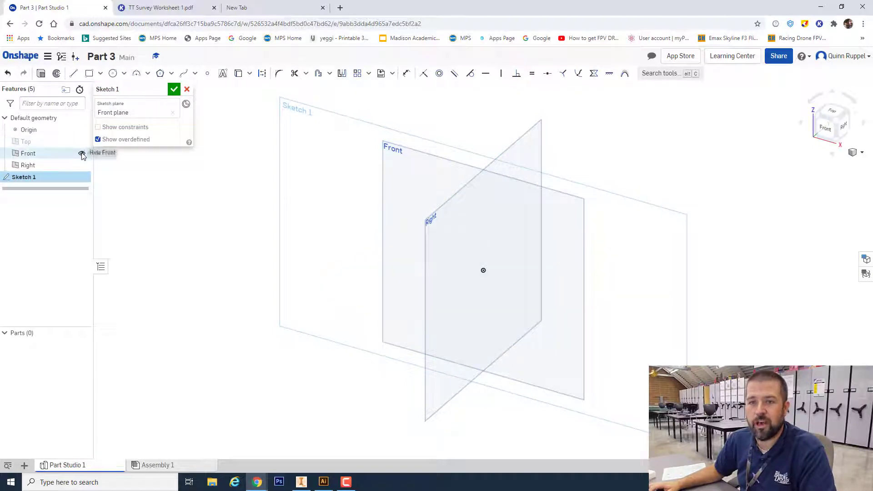
click(82, 153)
click(82, 166)
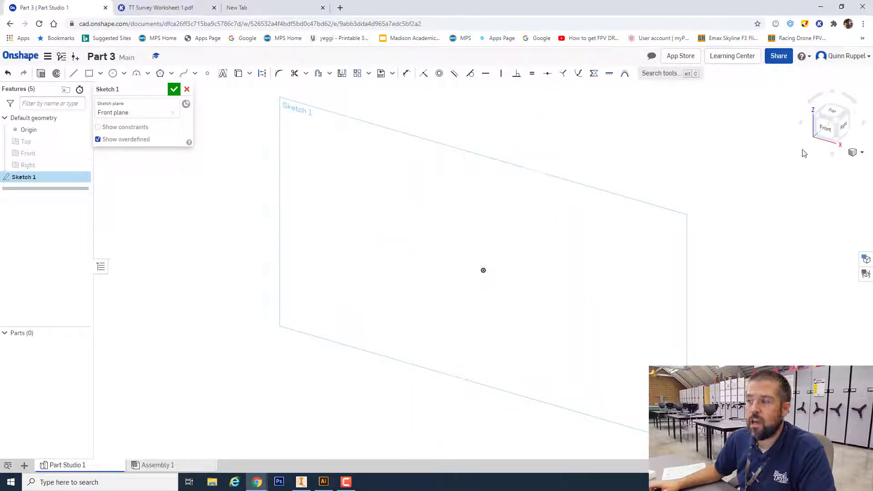
click(828, 130)
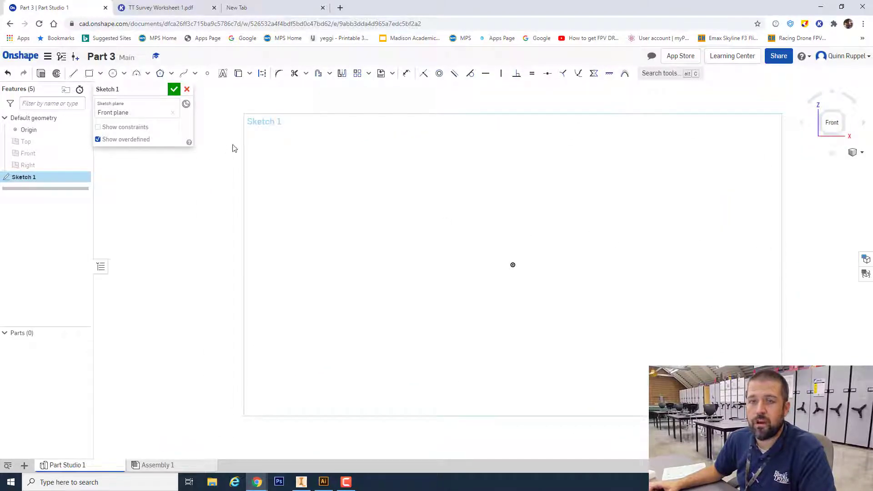
- Circle a corner of problem 3's view in green on the Kami worksheet
click(160, 7)
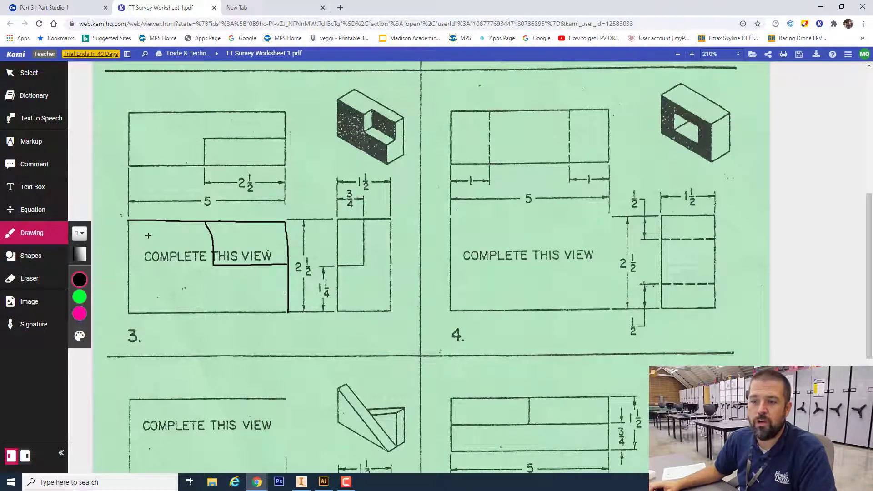
click(79, 280)
click(80, 297)
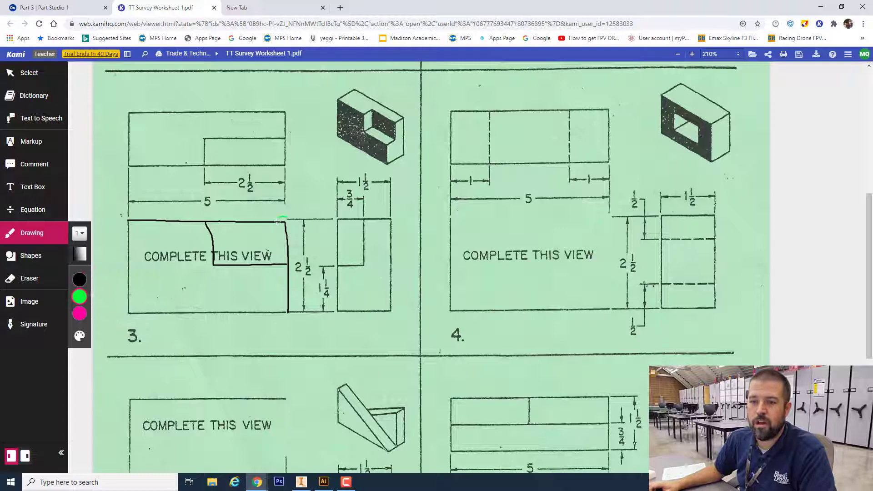
drag(278, 221, 276, 222)
- Draw a 2.5 in vertical line down from the origin
click(75, 7)
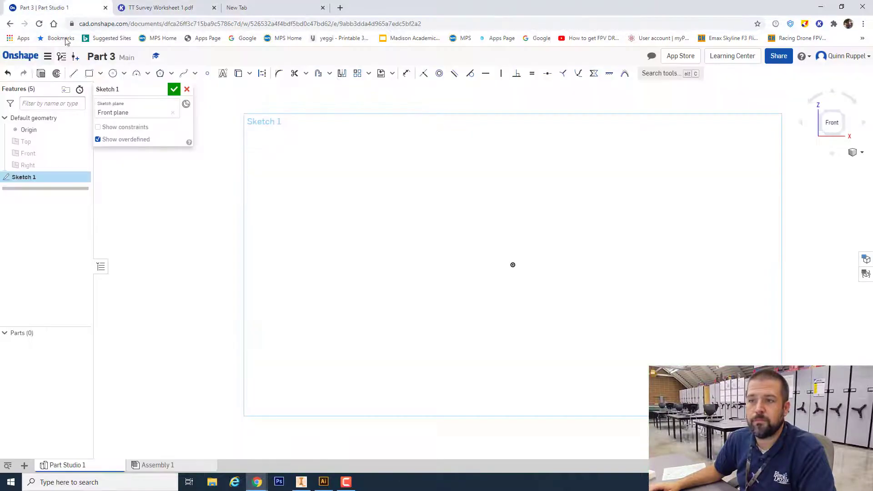
click(72, 75)
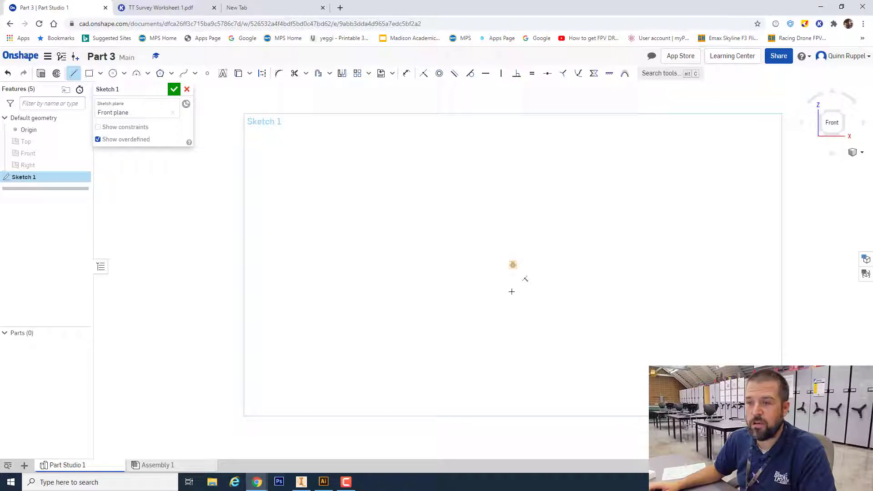
drag(512, 291, 515, 350)
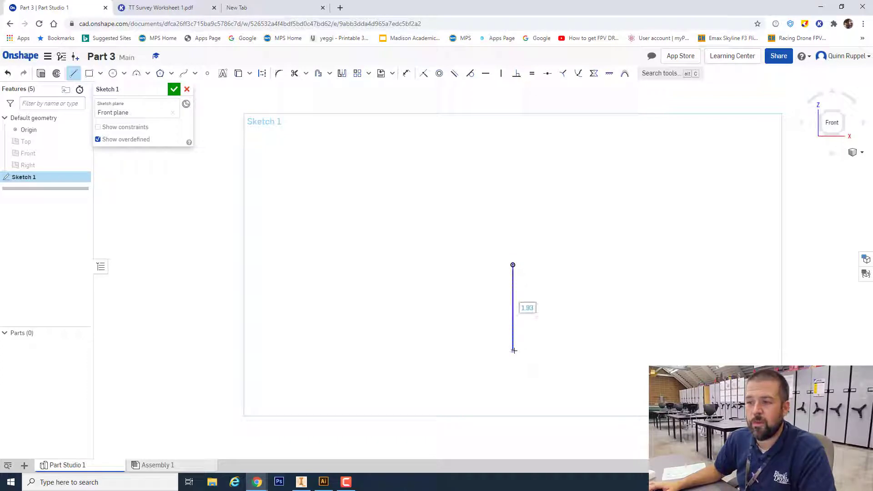
text(2.5)
key(Return)
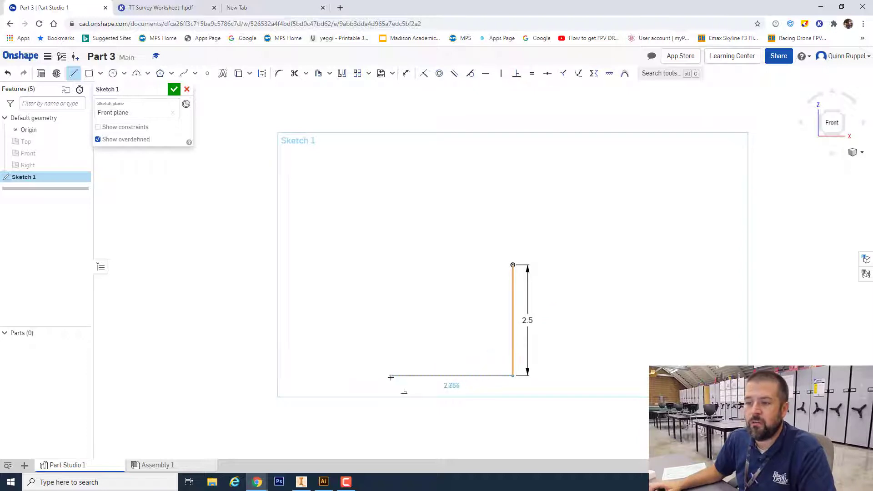
- Add the 5 in bottom edge and 2.5 in left edge, then close the rectangle's top edge
click(391, 377)
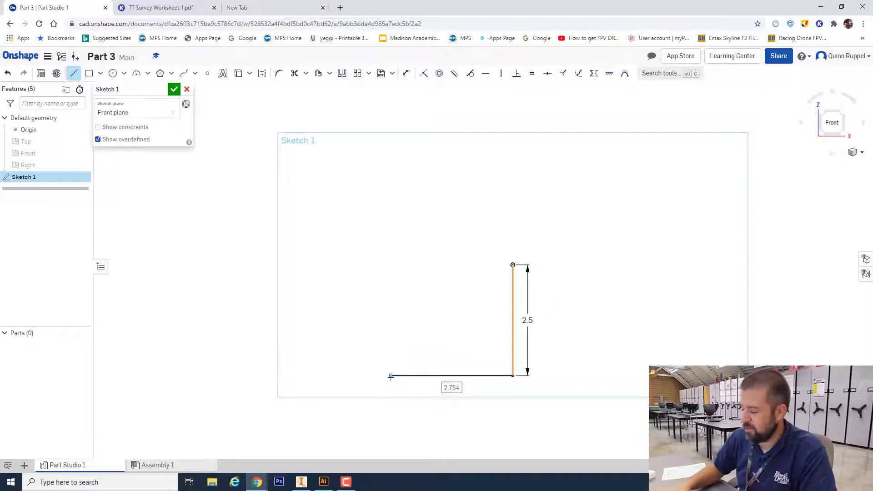
text(5)
key(Return)
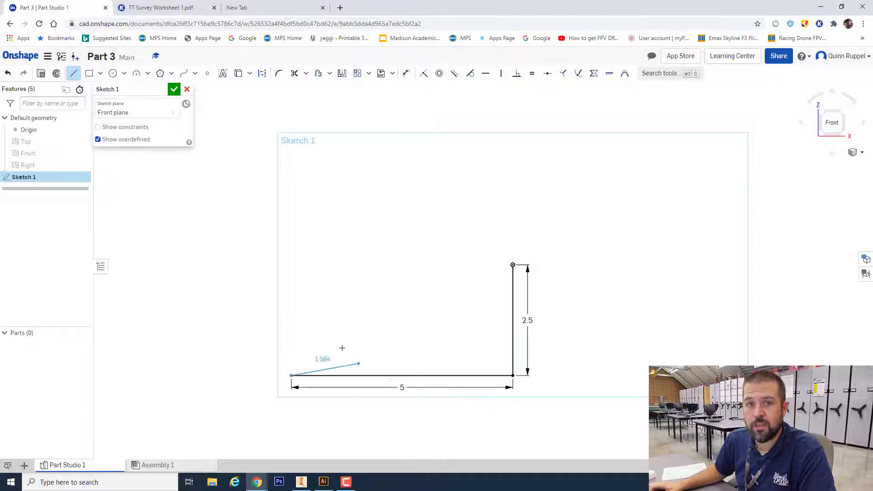
click(291, 270)
text(2.5)
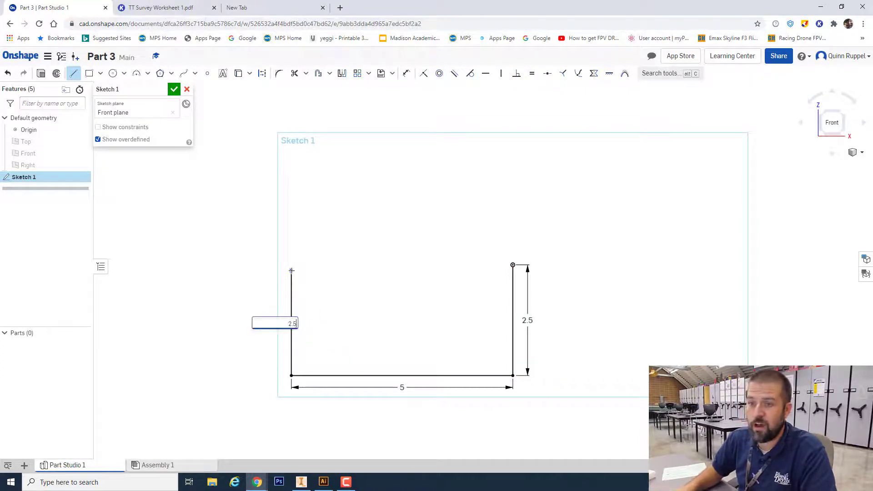
key(Return)
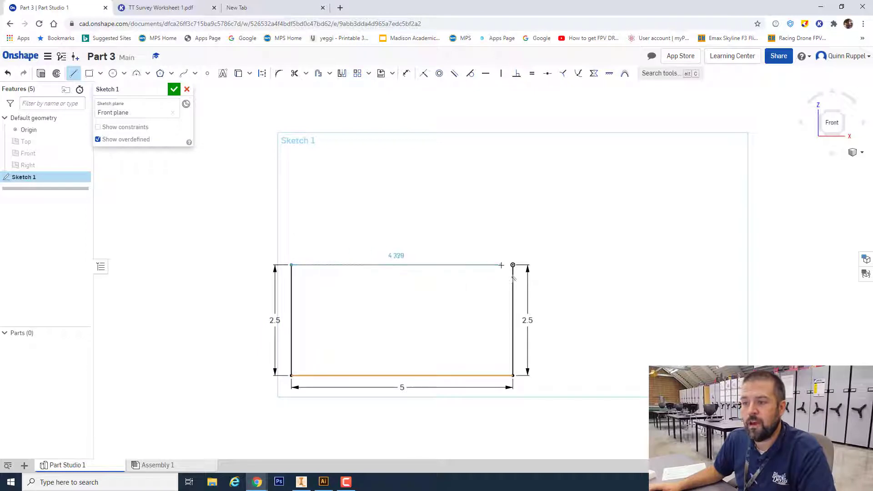
click(513, 265)
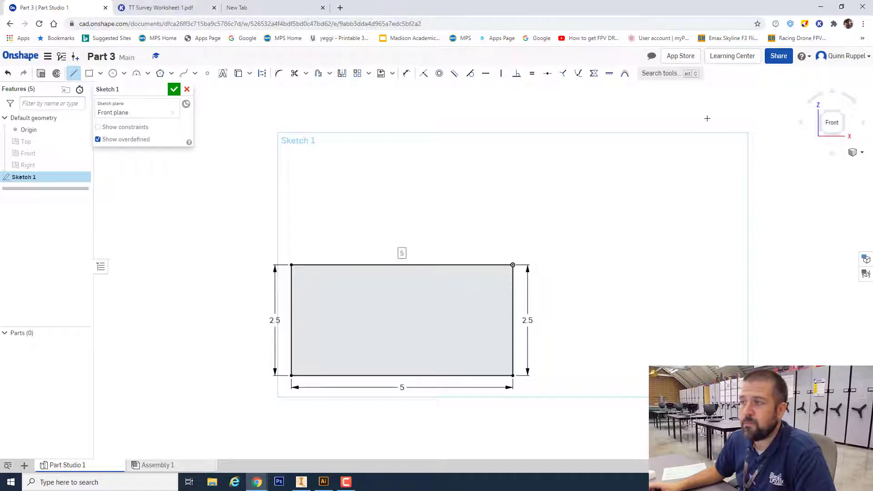
- Accept Sketch 1, view it isometrically, and trace a green line along view 3's top edge in Kami
click(174, 90)
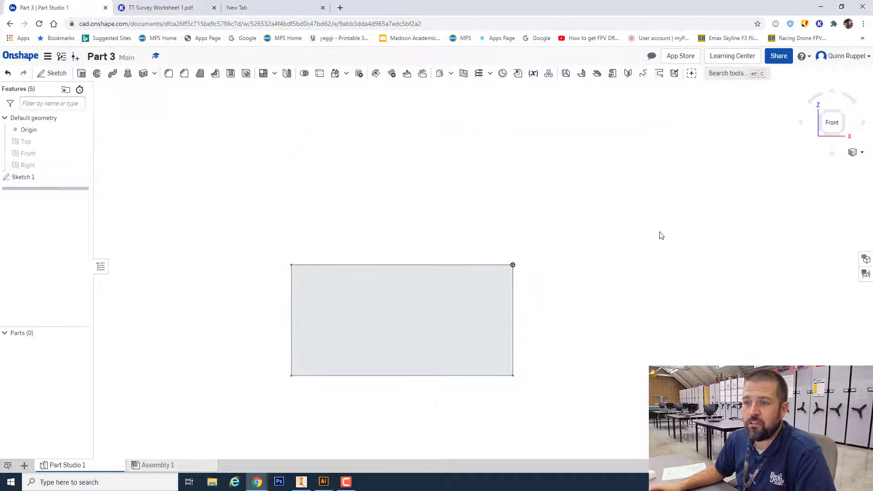
click(856, 155)
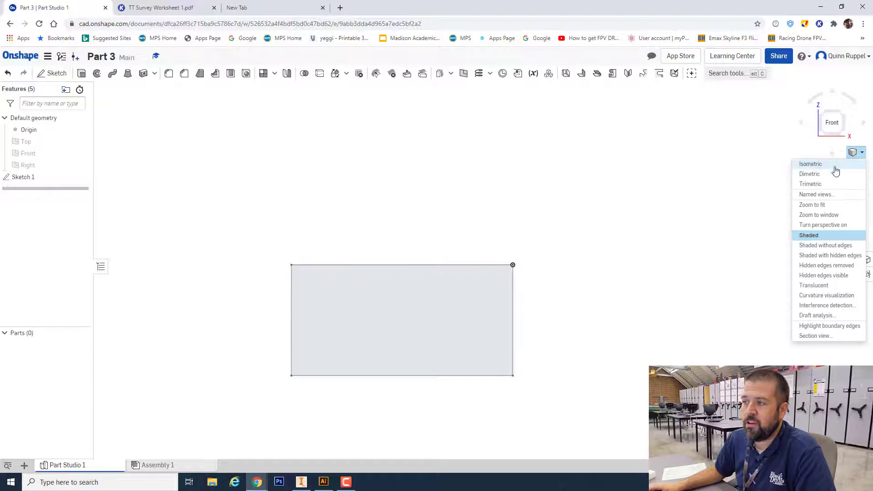
click(835, 167)
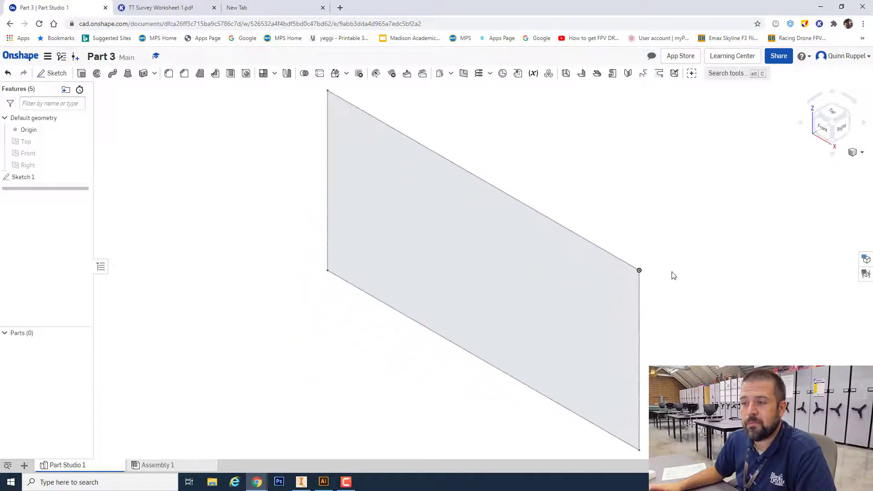
click(168, 8)
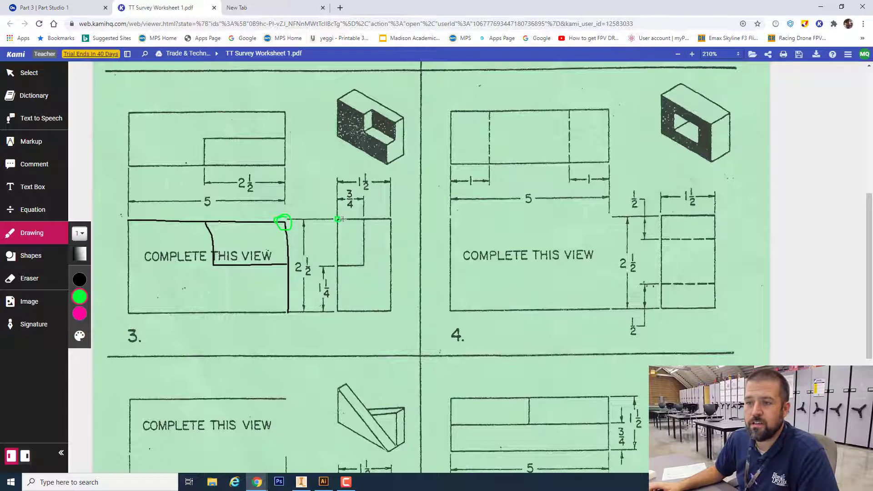
drag(342, 219, 381, 218)
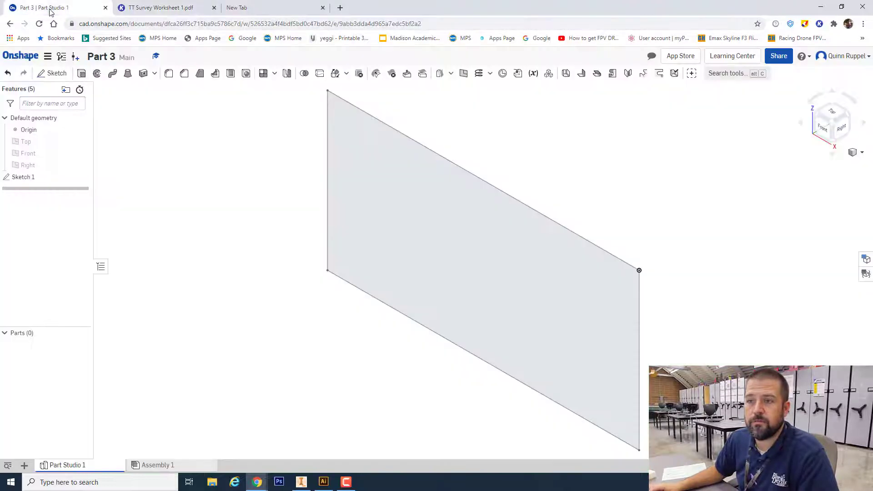
- Extrude the rectangle sketch 1.5 in deep into a solid block, Part 1
click(44, 9)
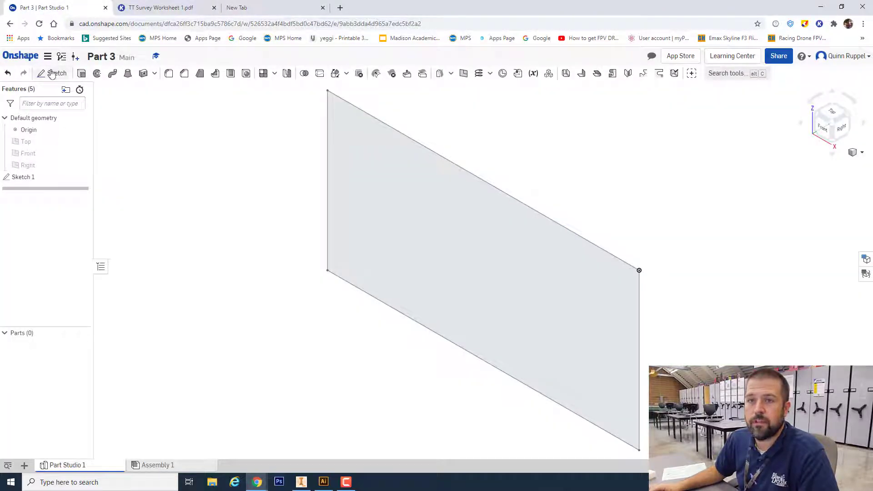
click(81, 73)
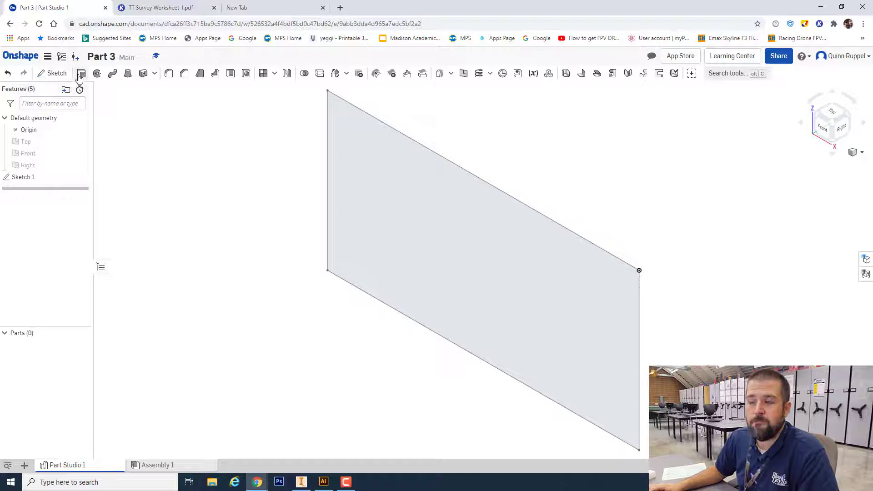
click(423, 250)
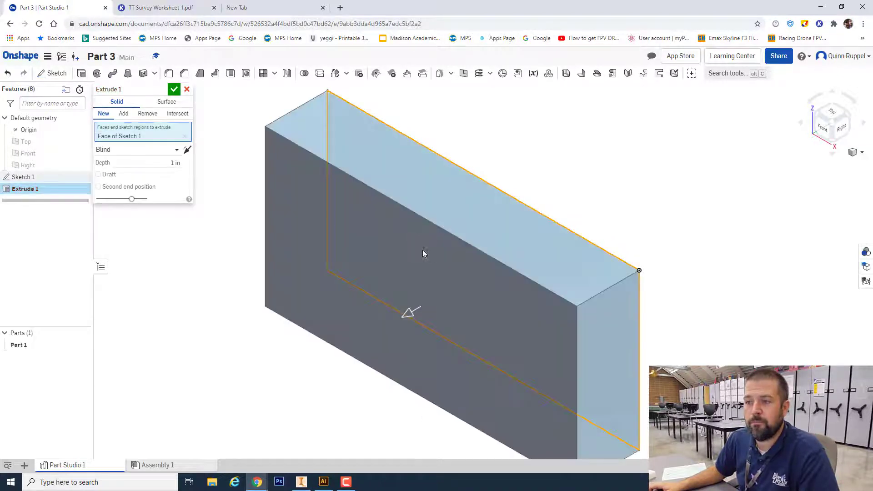
click(166, 164)
text(1.5)
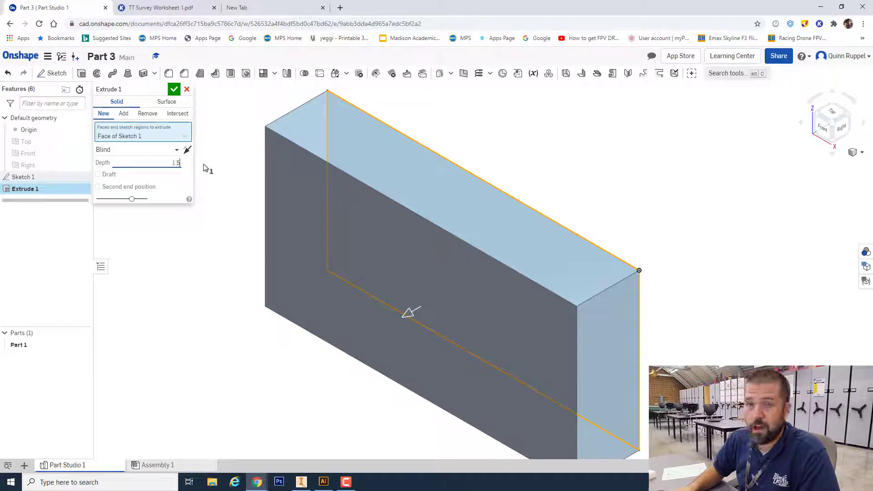
key(Return)
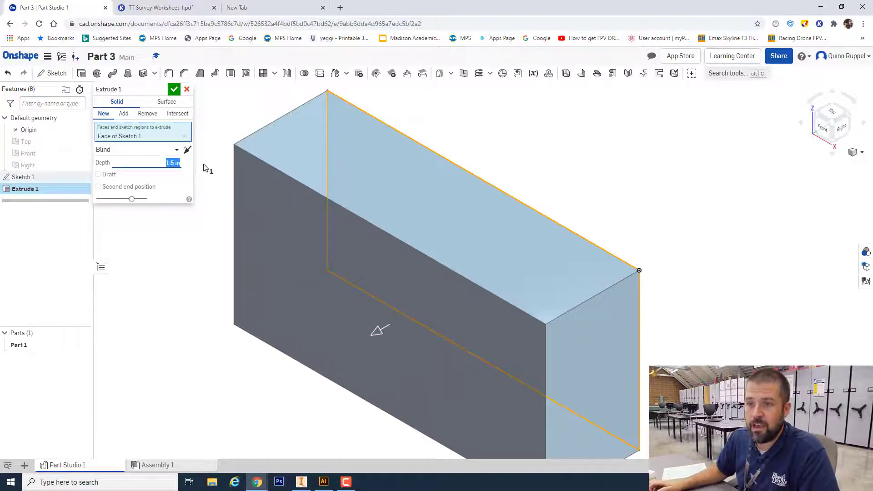
click(174, 89)
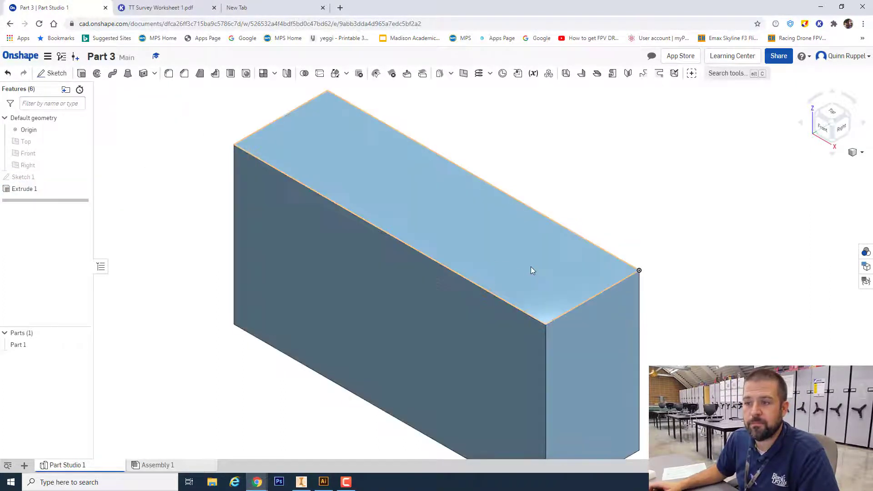
scroll(530, 267, down, 3)
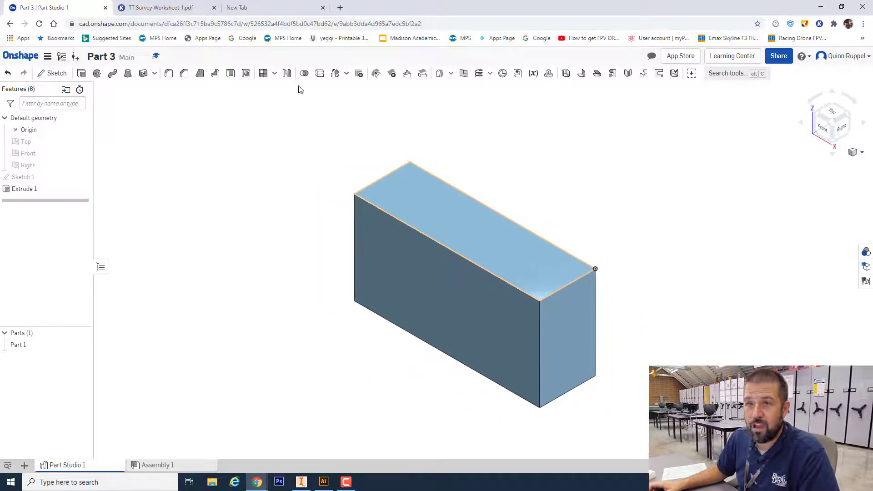
click(167, 8)
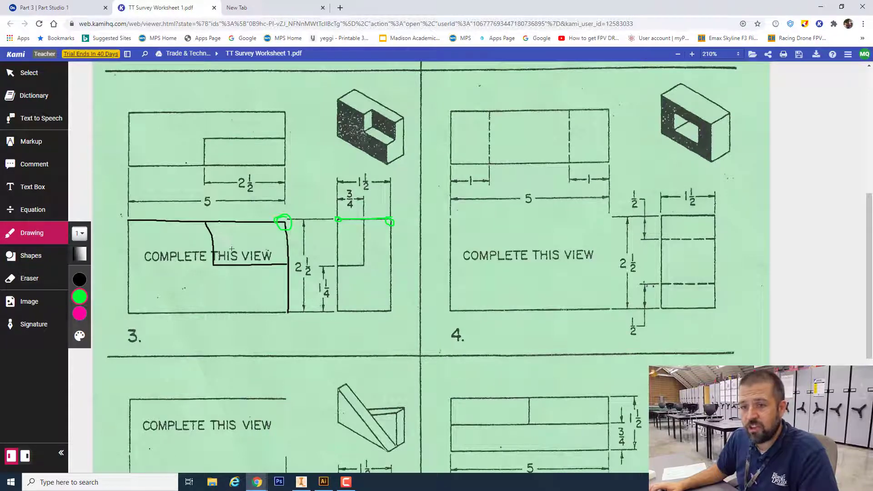
click(46, 7)
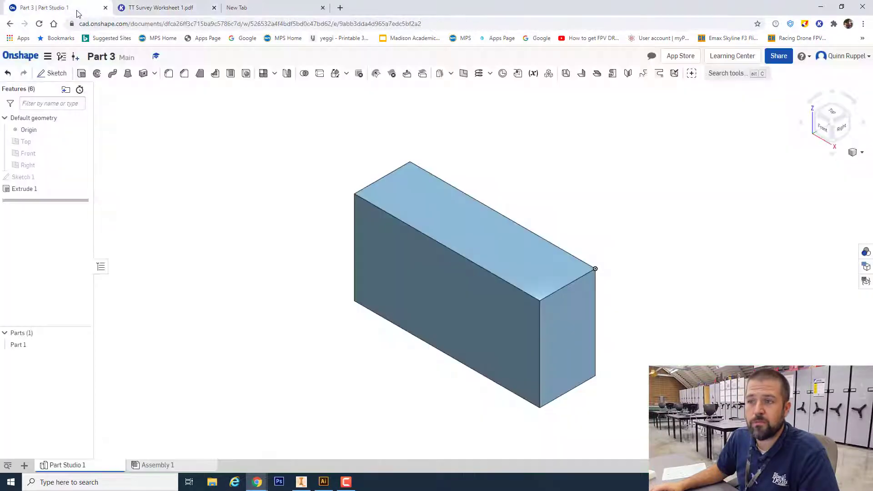
- Start Sketch 2 on the block's front face, viewed from the Front, with the Rectangle tool
click(55, 75)
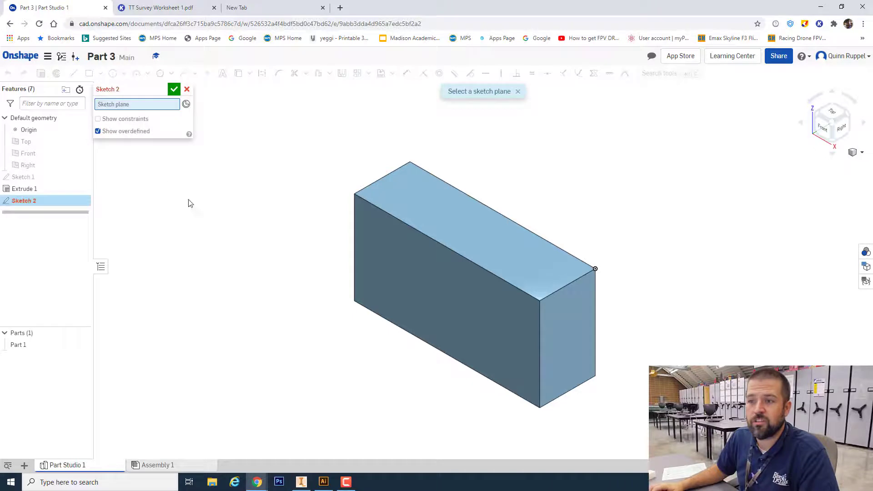
click(413, 283)
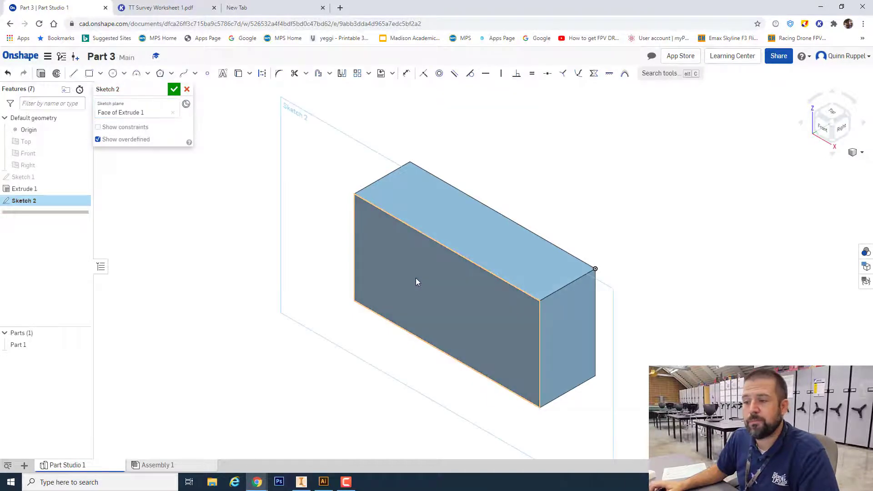
click(823, 129)
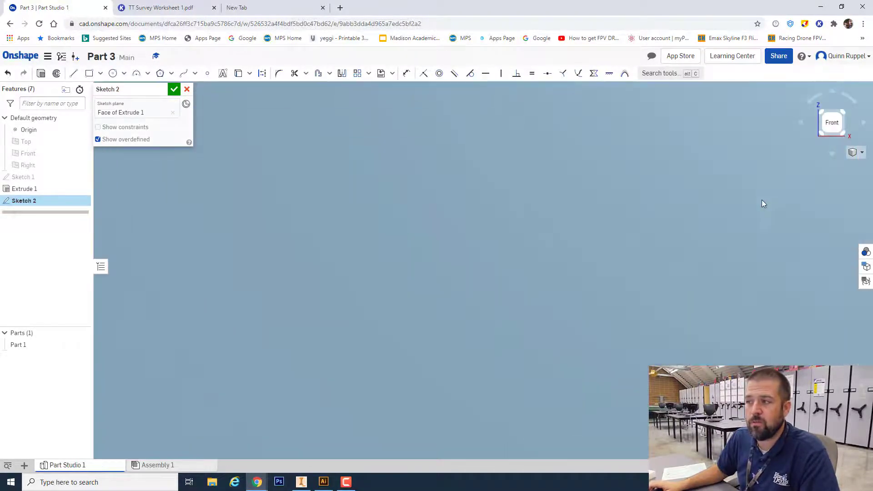
click(89, 74)
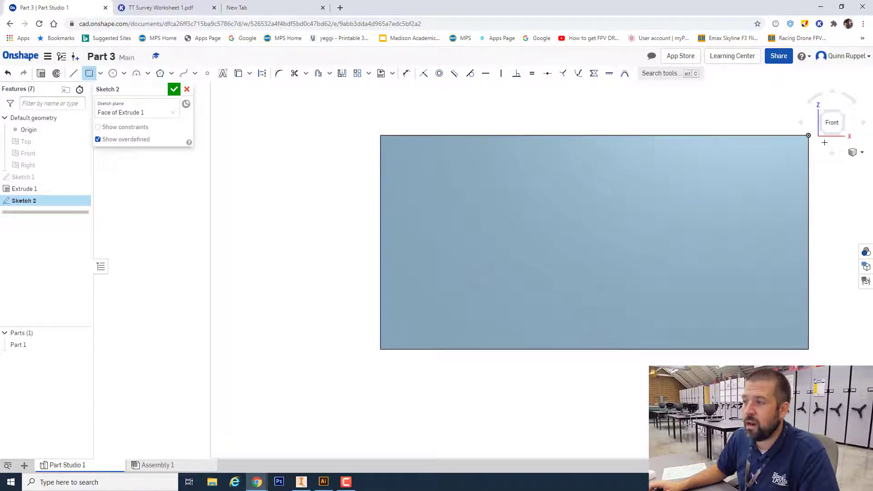
- Draw the notch rectangle from the face's top-right corner and set its width to 2.5
click(808, 136)
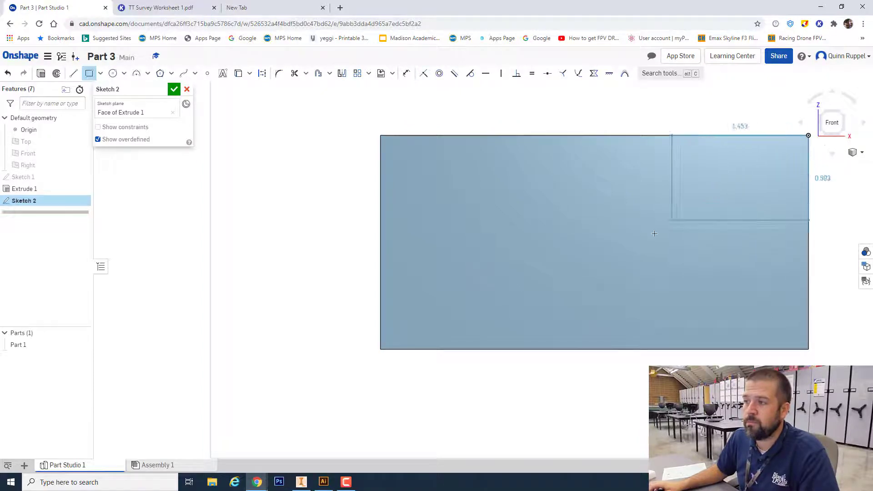
click(553, 274)
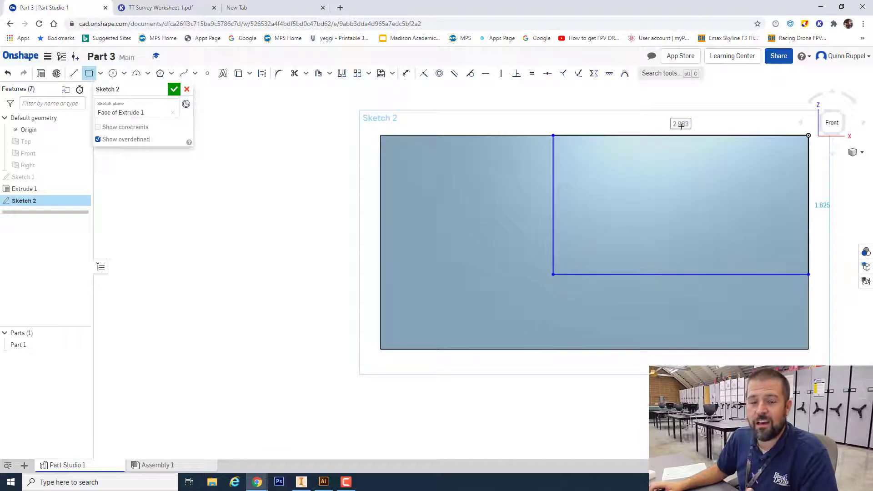
click(167, 9)
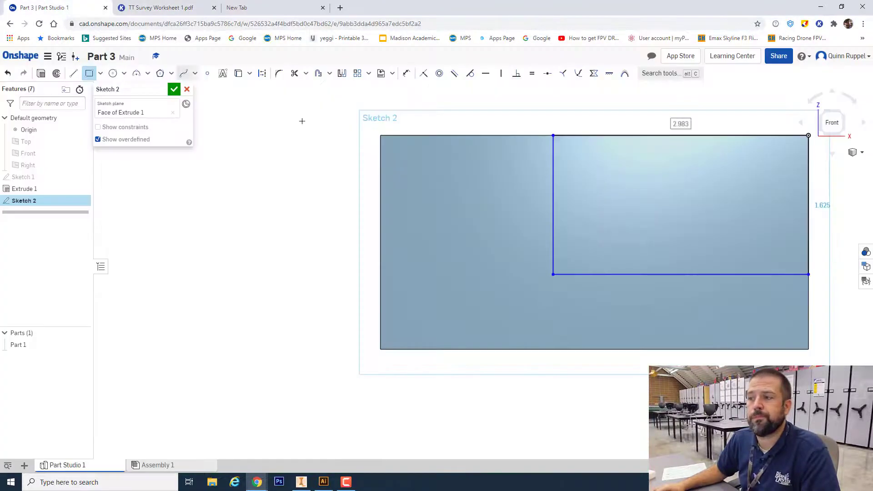
click(34, 8)
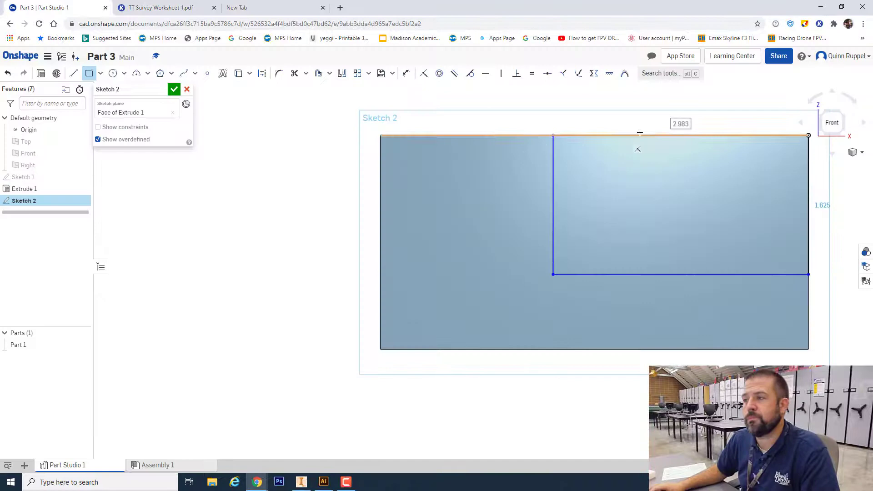
text(2.5)
key(Return)
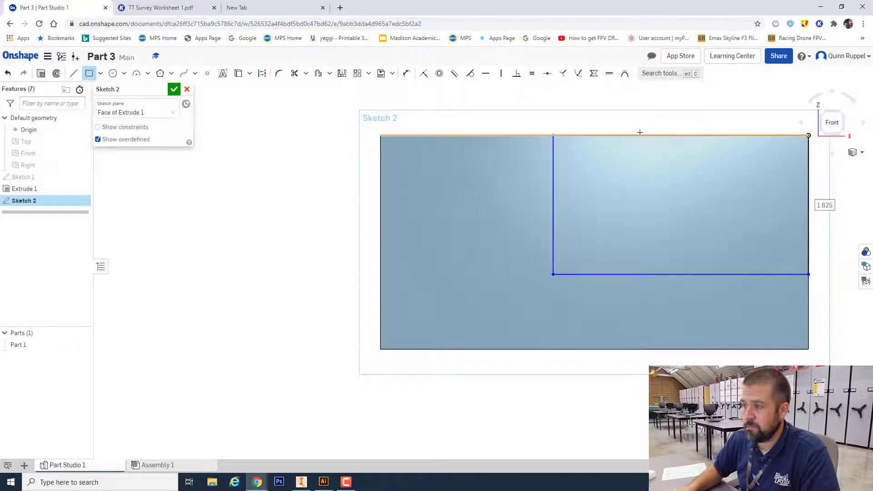
- Set the notch rectangle's height to 1.25 and finish Sketch 2
click(184, 8)
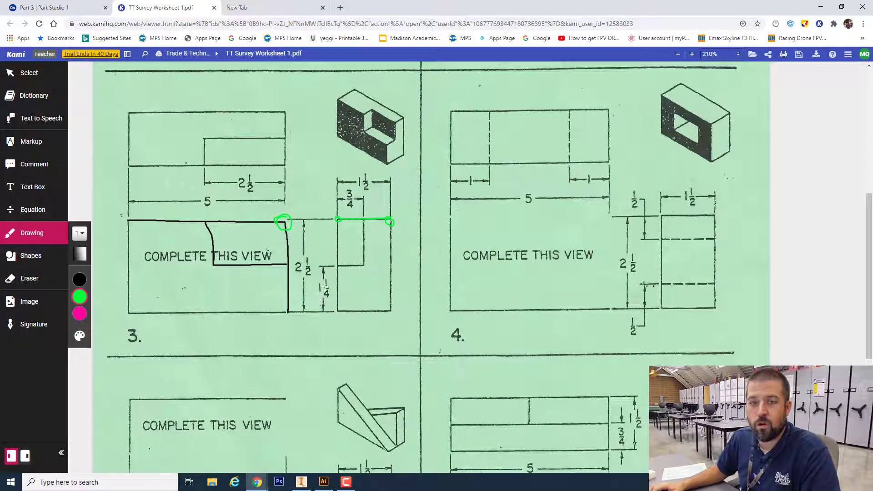
click(49, 9)
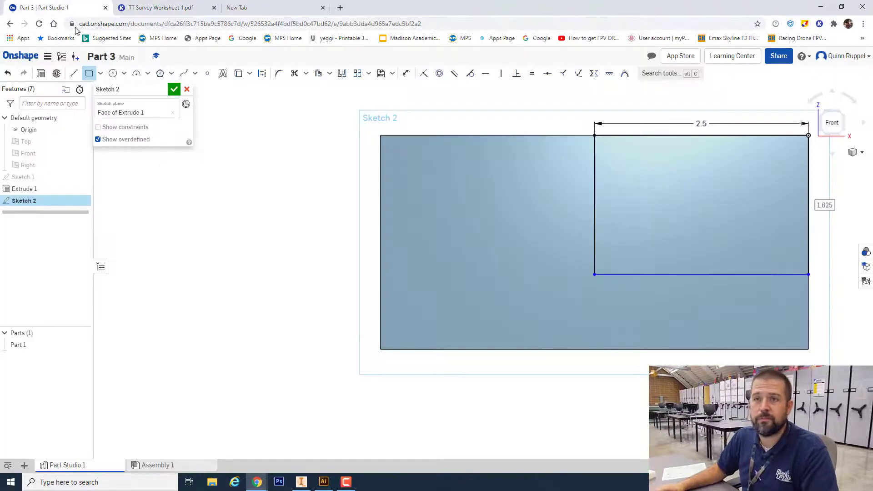
text(1)
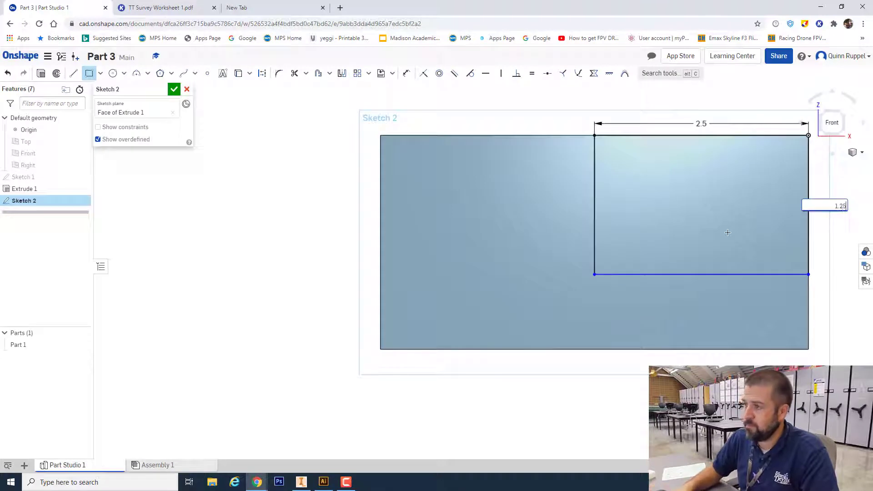
key(Return)
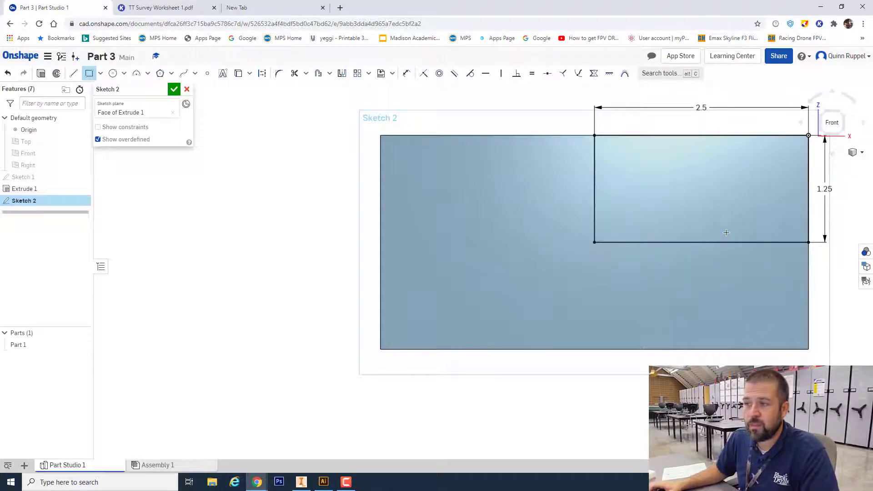
click(175, 90)
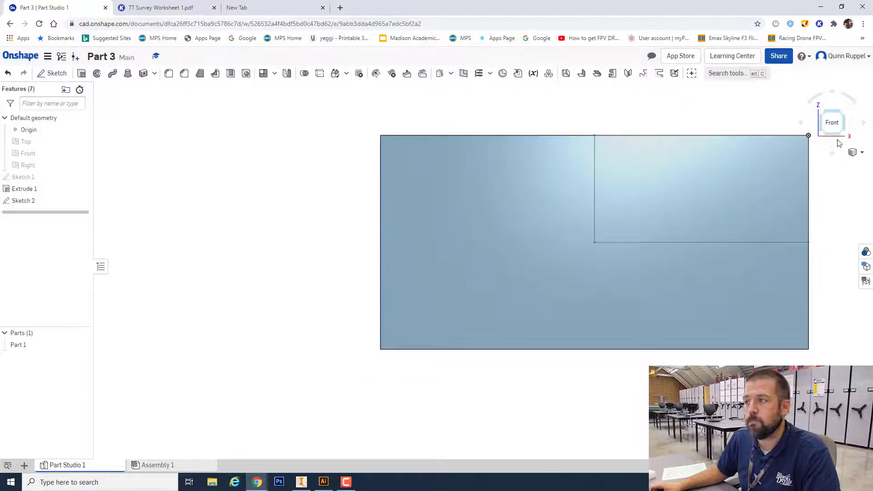
- Switch to isometric view and start Extrude 2 on Sketch 2's corner rectangle
click(857, 157)
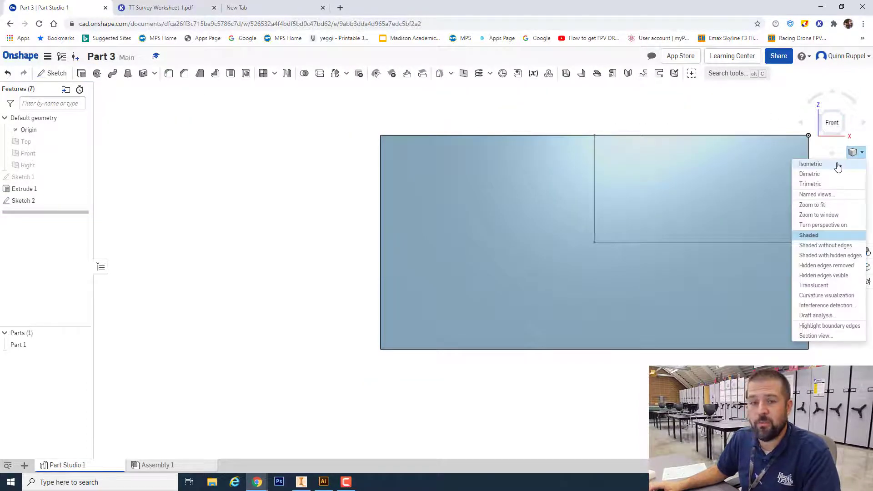
click(838, 164)
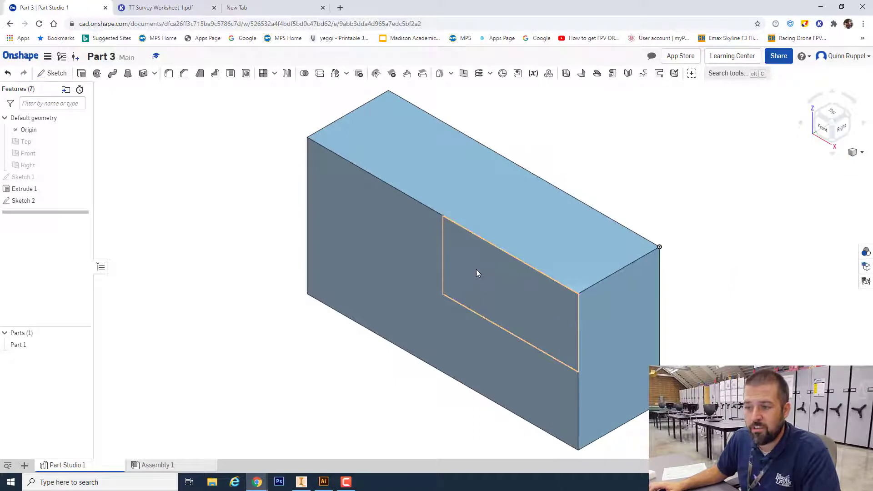
click(82, 75)
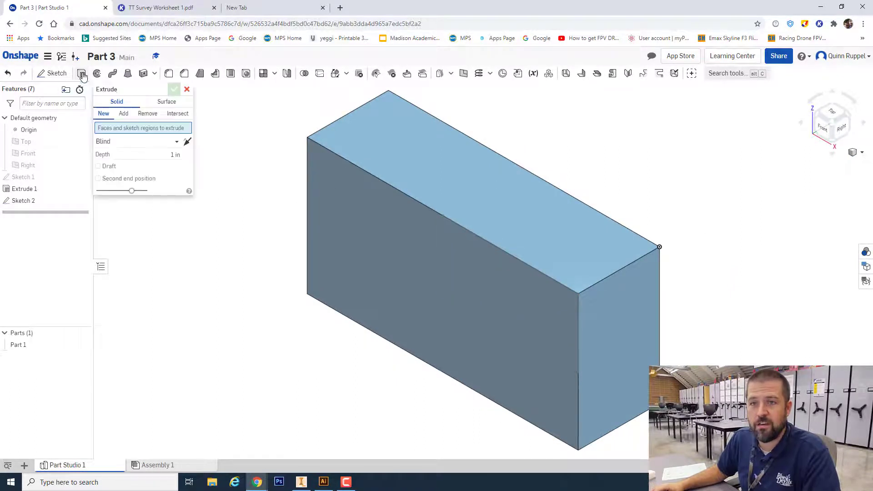
click(486, 300)
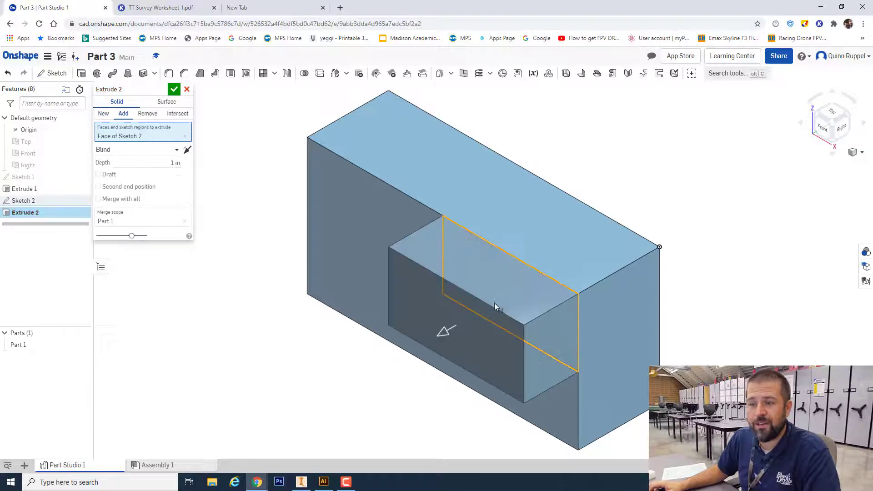
click(157, 7)
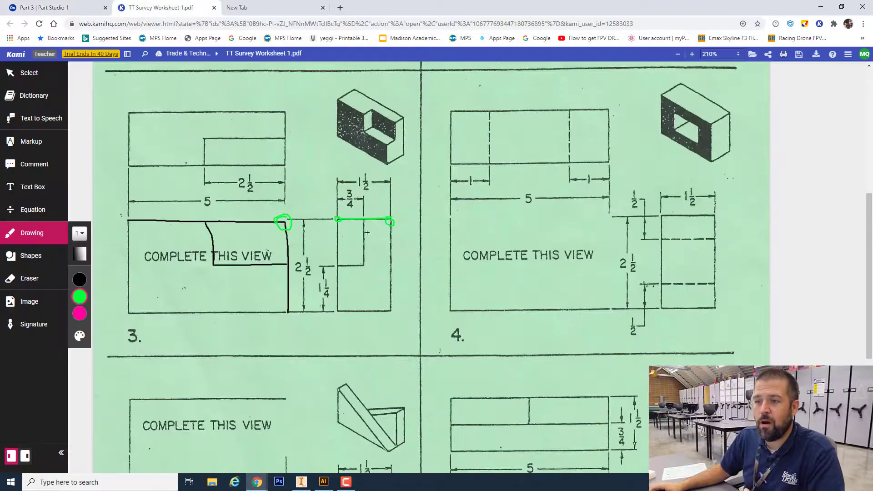
click(67, 9)
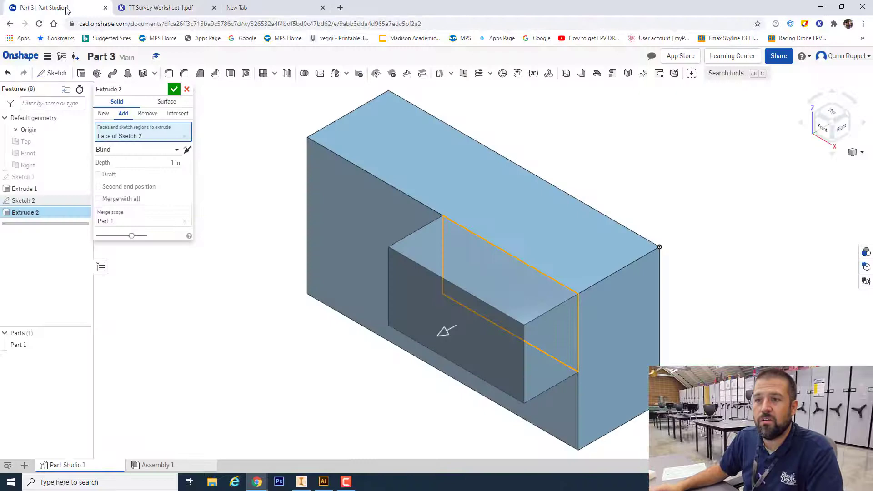
- Set Extrude 2 to Remove with a .75 in depth and accept the notch cut
click(146, 116)
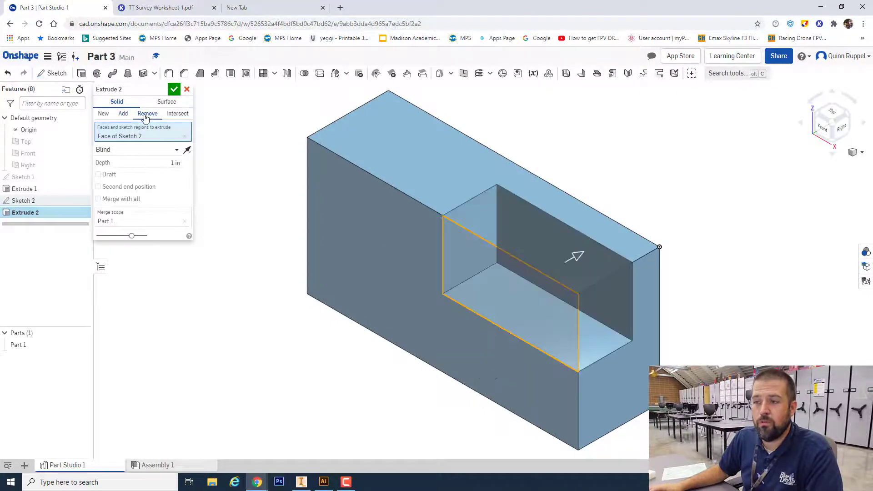
click(159, 7)
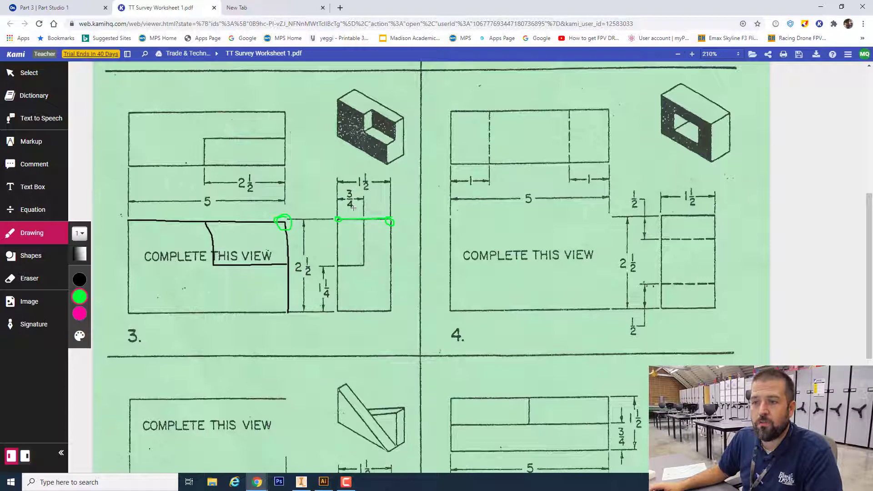
click(50, 8)
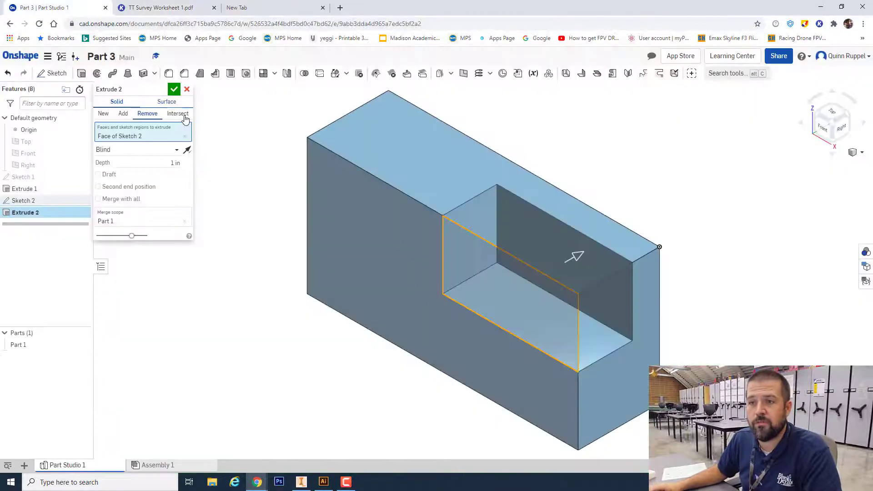
click(165, 162)
text(.75)
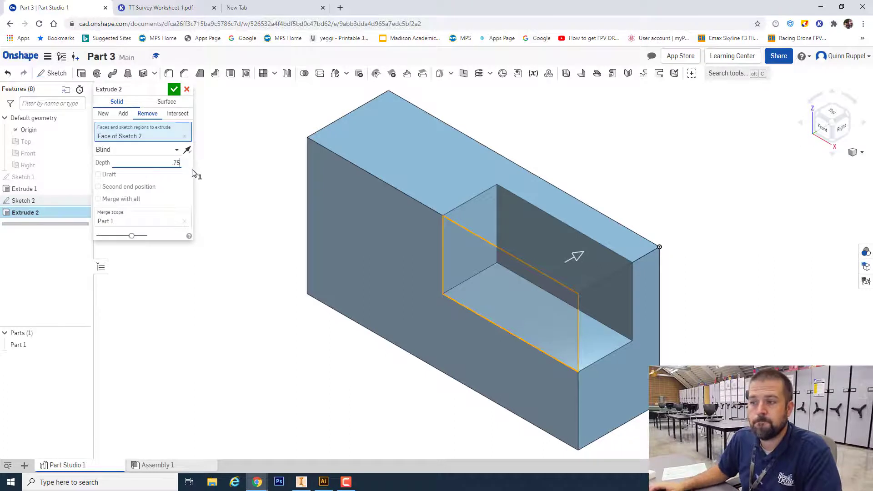
click(174, 90)
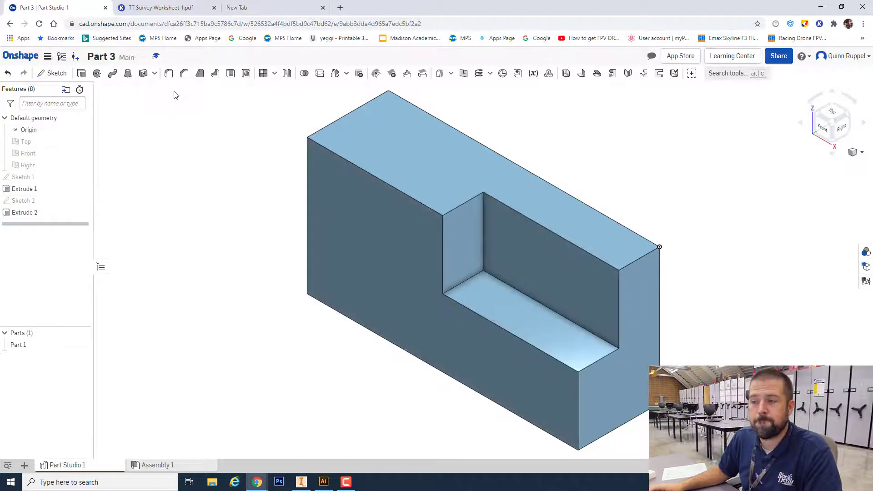
scroll(771, 202, down, 2)
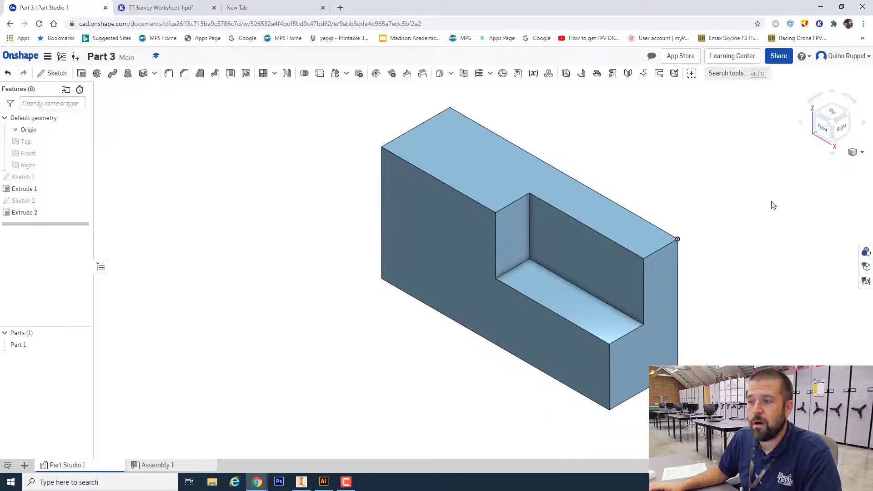